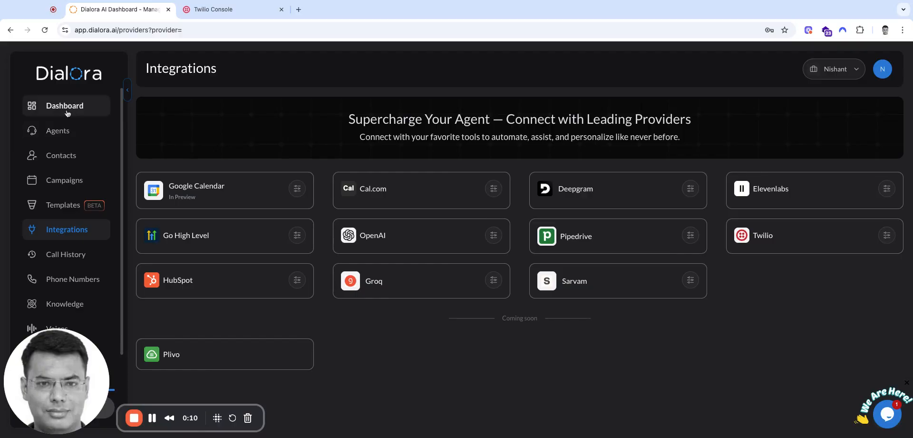
- Review the credential fields required by the Twilio integration in Dialora and close the form without saving
click(68, 113)
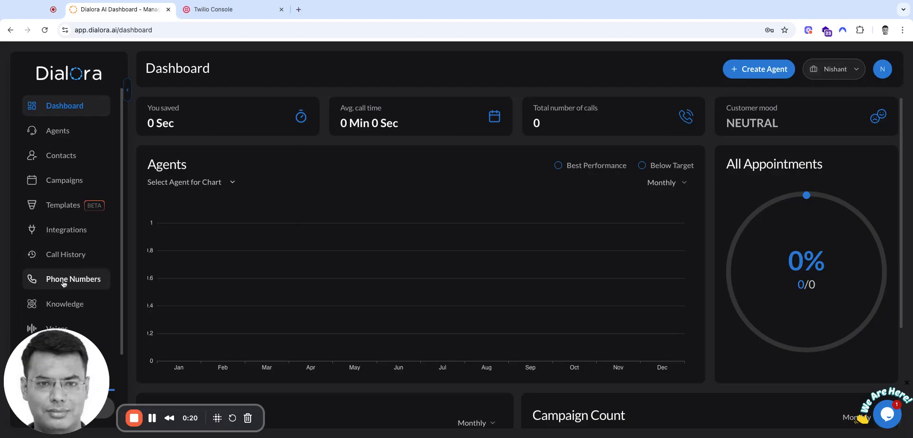
click(64, 235)
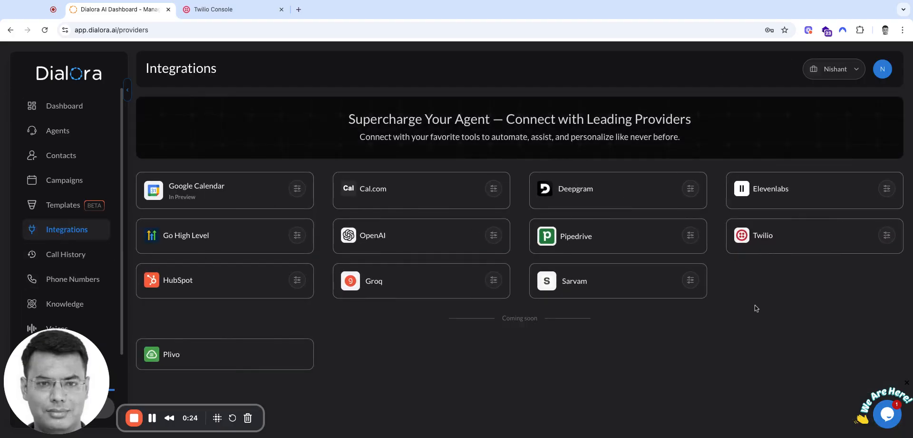
click(886, 236)
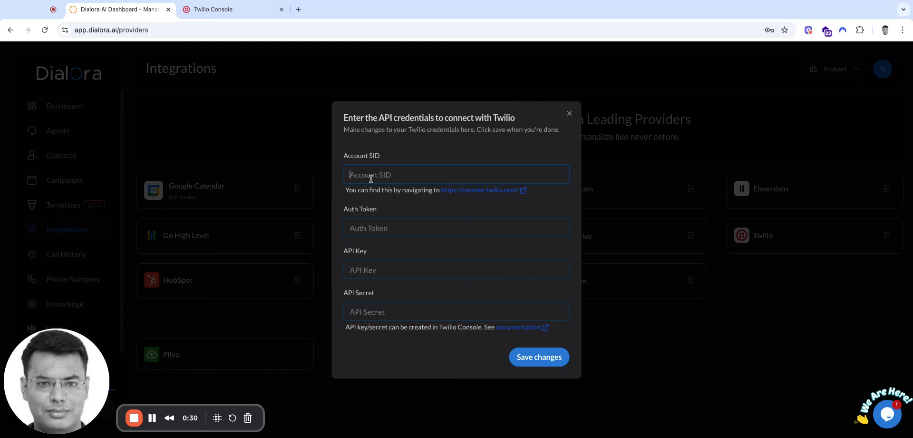
click(370, 221)
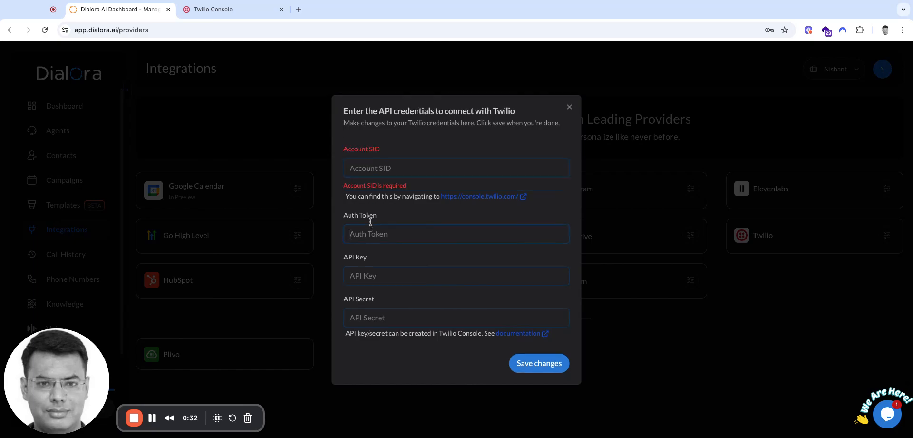
click(370, 274)
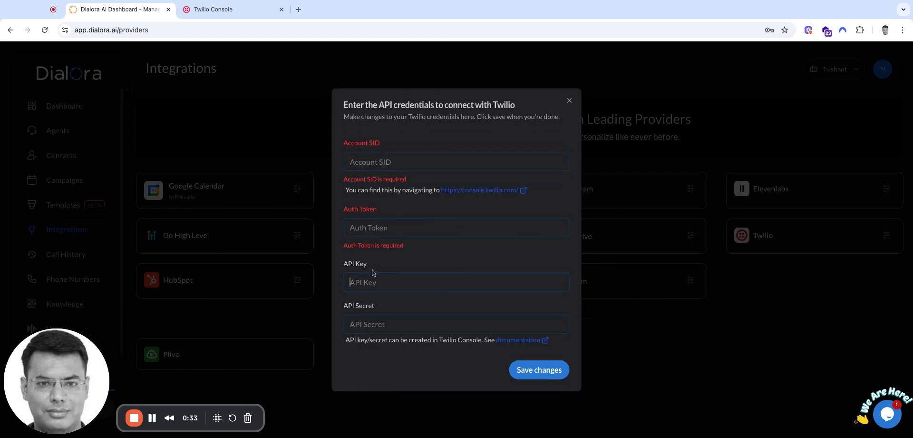
click(380, 325)
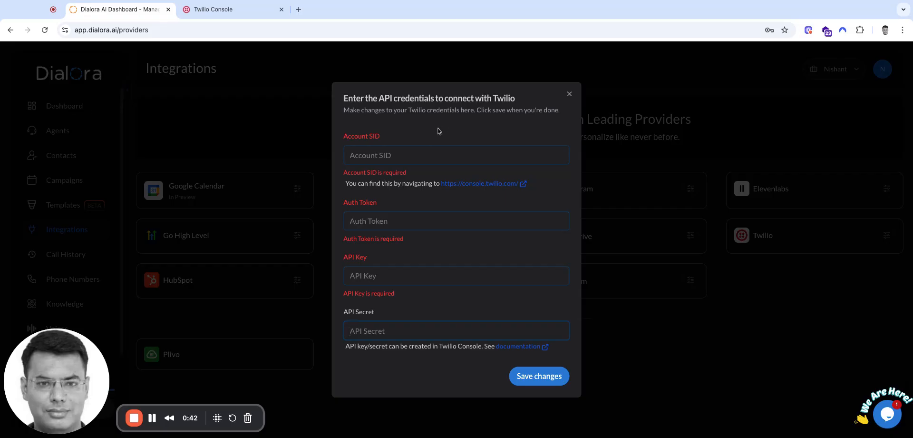
click(570, 99)
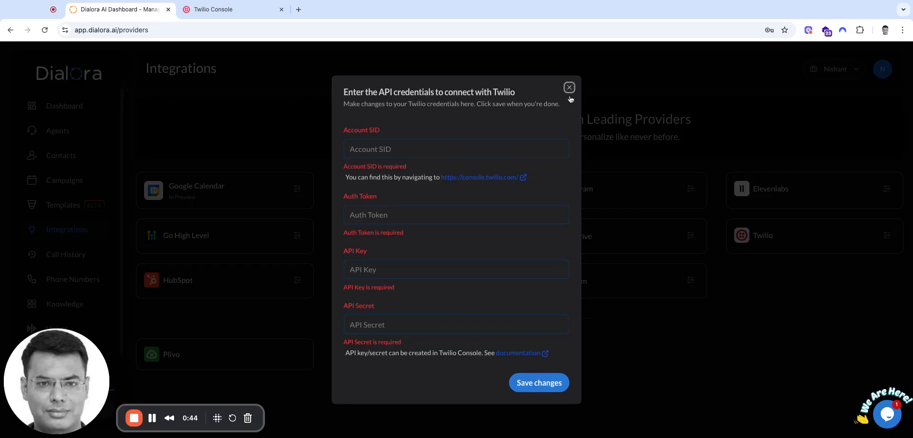
click(570, 88)
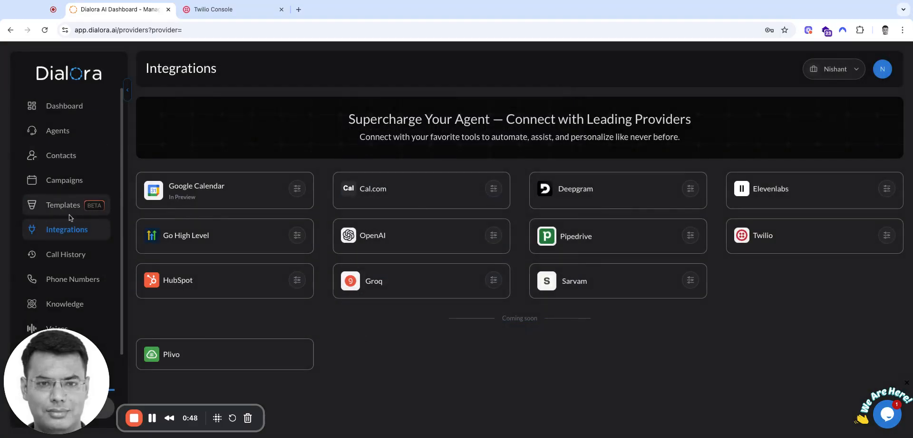
- View the phone numbers offered for purchase under Phone Numbers and close the list without buying one
click(67, 280)
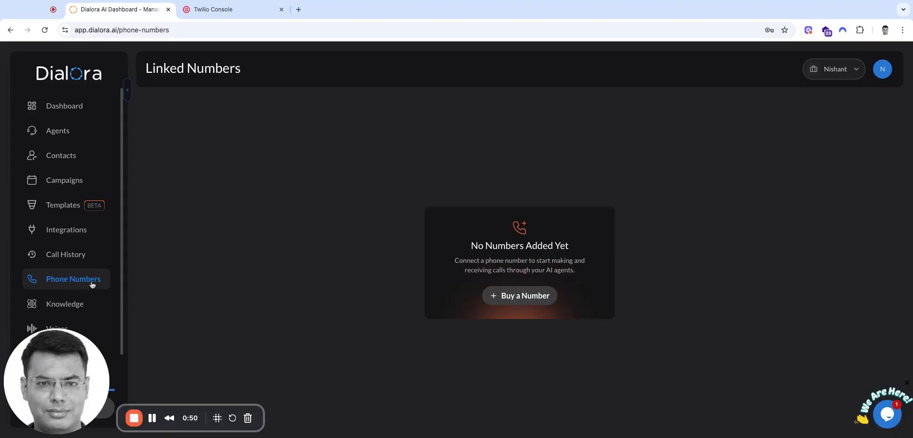
click(543, 296)
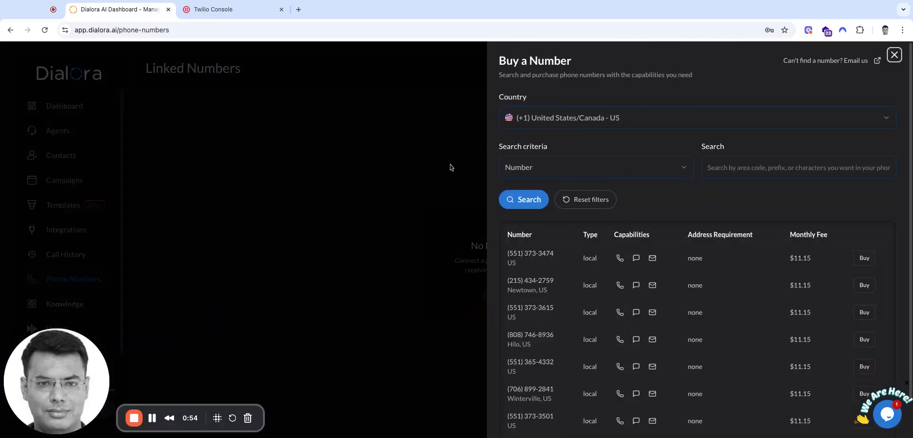
click(894, 55)
- Follow the console link in the Twilio integration's credentials form and open the Owner-role account "My first Twilio account"
click(77, 233)
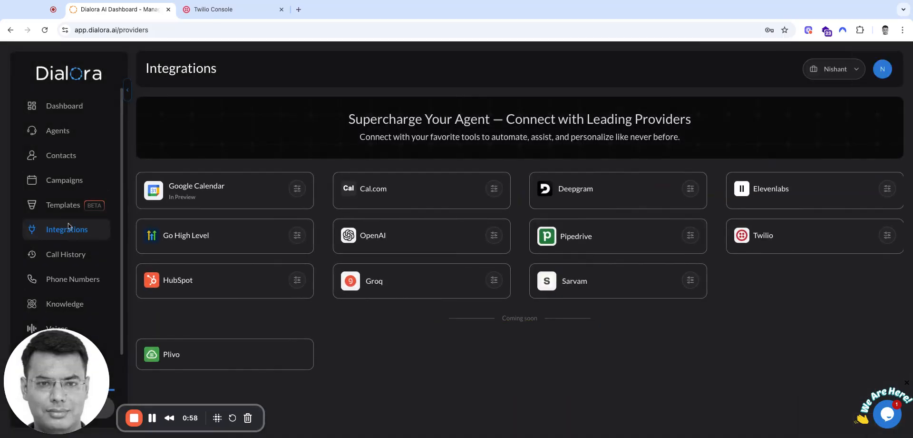
click(887, 235)
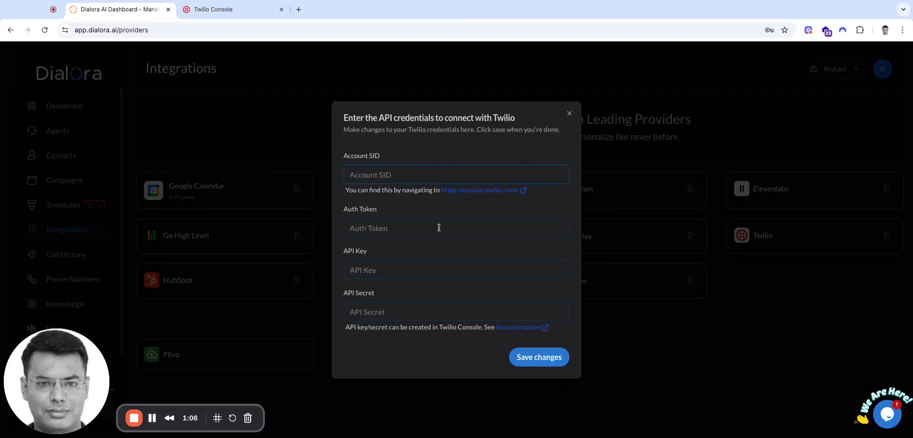
click(481, 190)
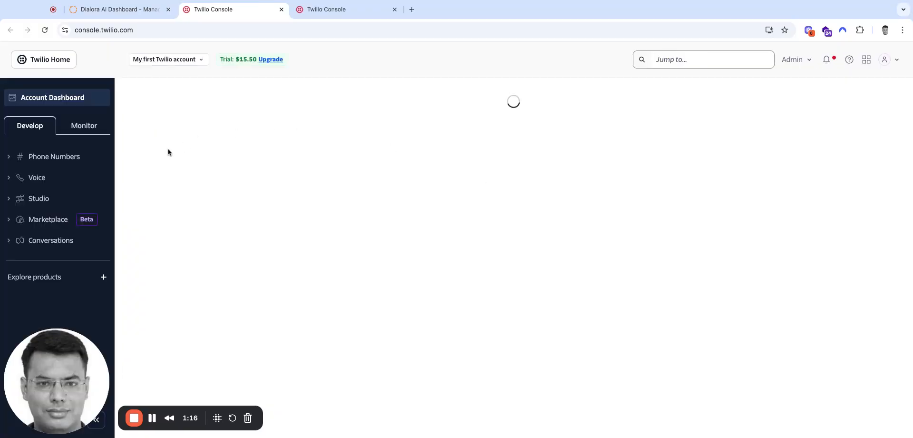
click(22, 63)
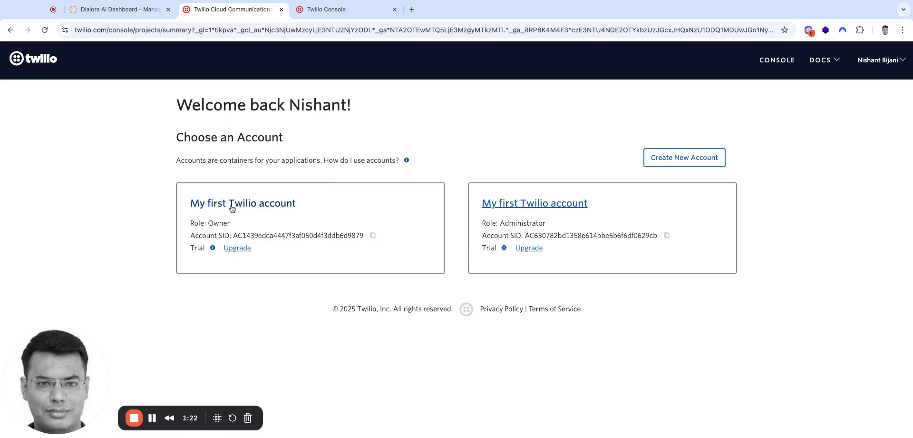
click(231, 209)
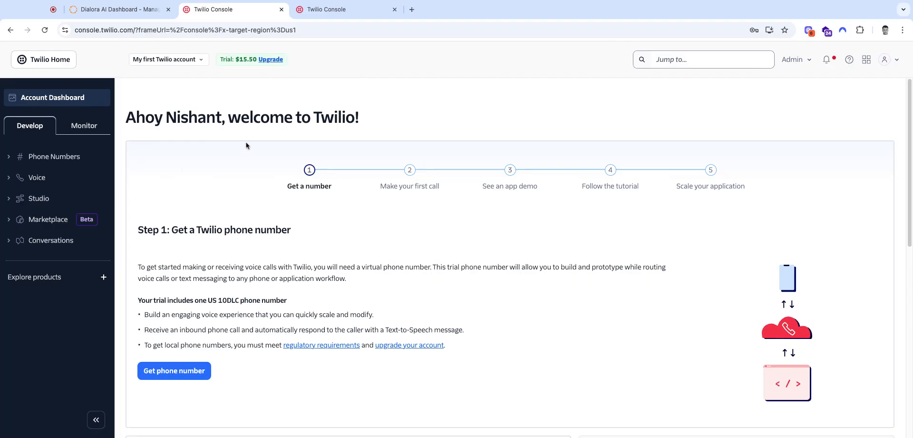
- Look through the phone number management options in the Twilio console and recheck Dialora's Twilio credentials form
click(13, 161)
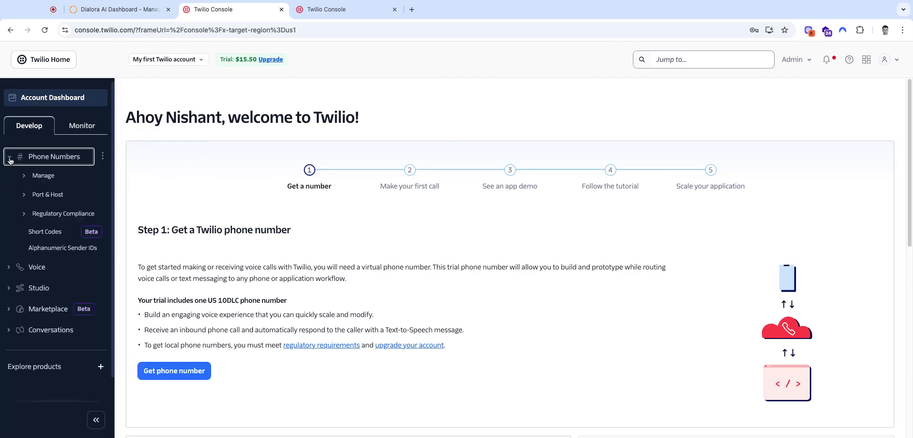
click(26, 177)
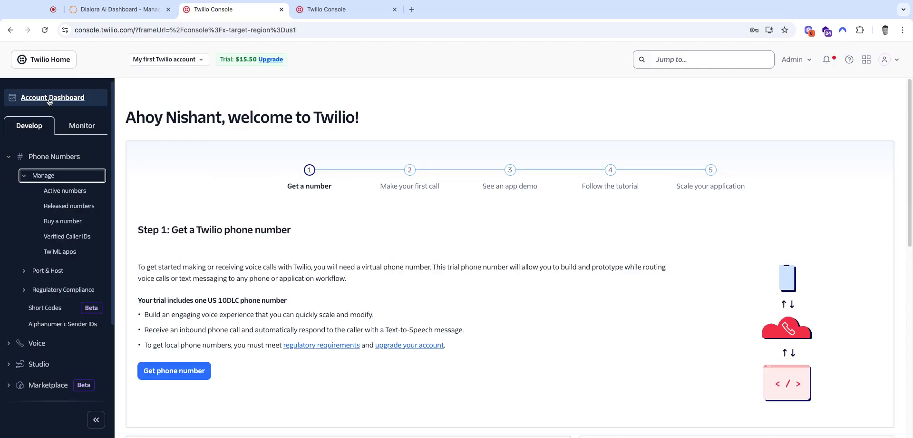
click(120, 10)
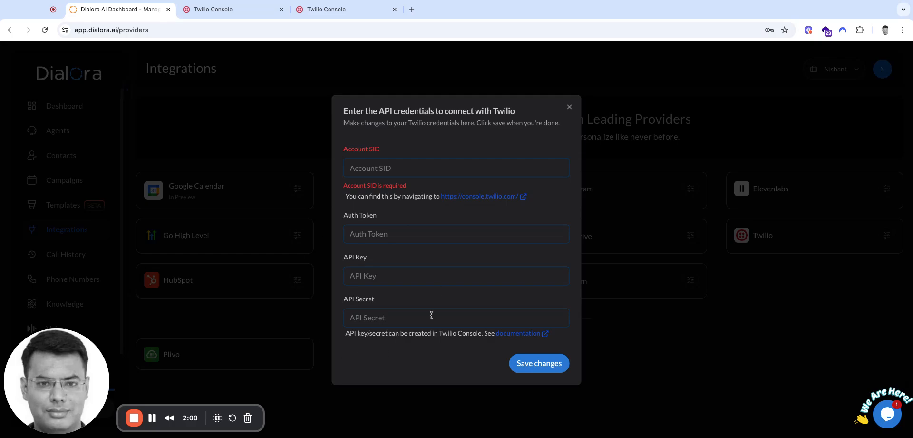
click(214, 10)
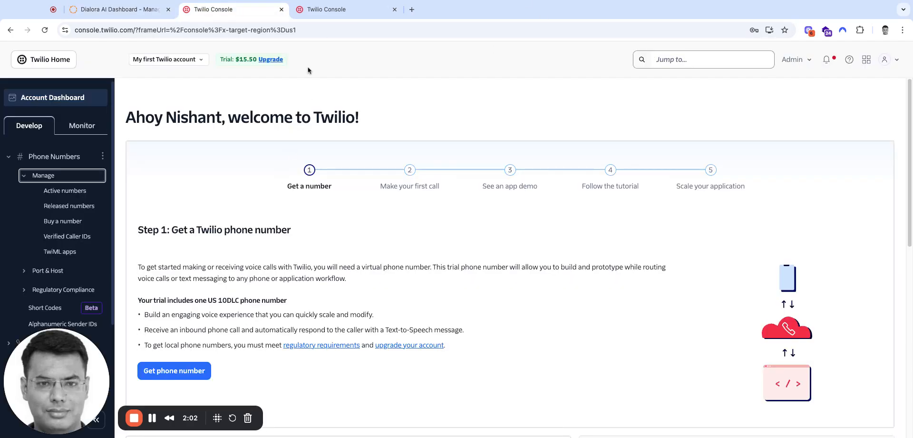
drag(335, 10, 223, 10)
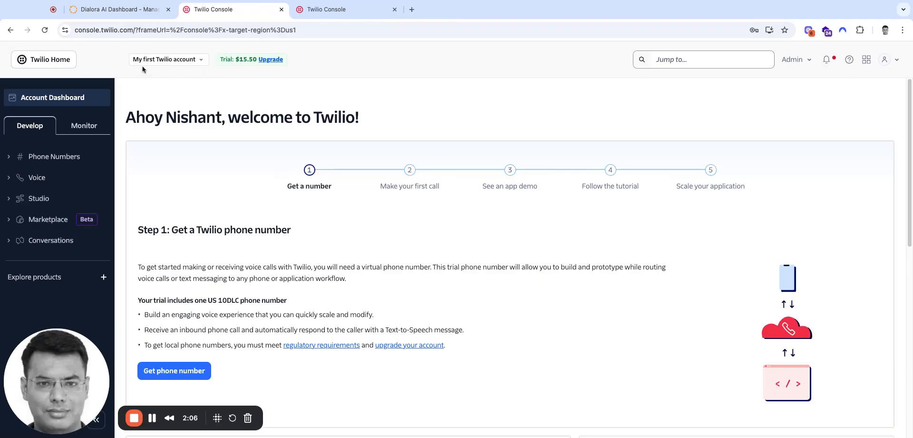
- Check the recent accounts in the Twilio account switcher and view the organization overview in Twilio Admin
click(199, 61)
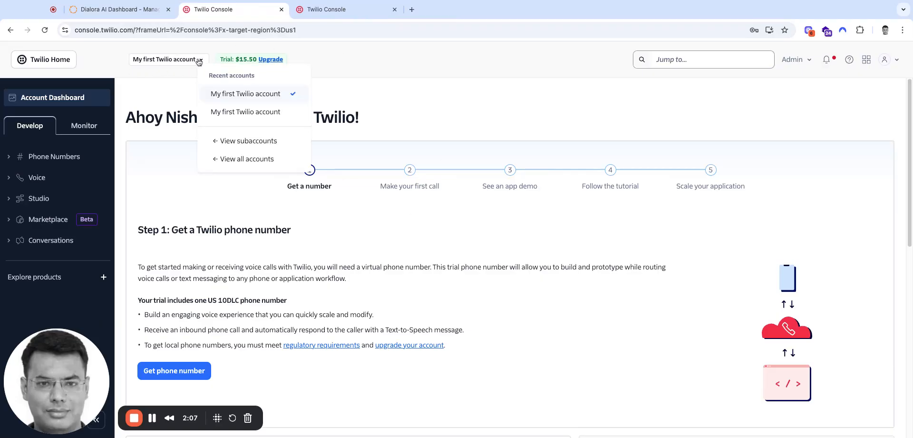
click(410, 74)
click(795, 59)
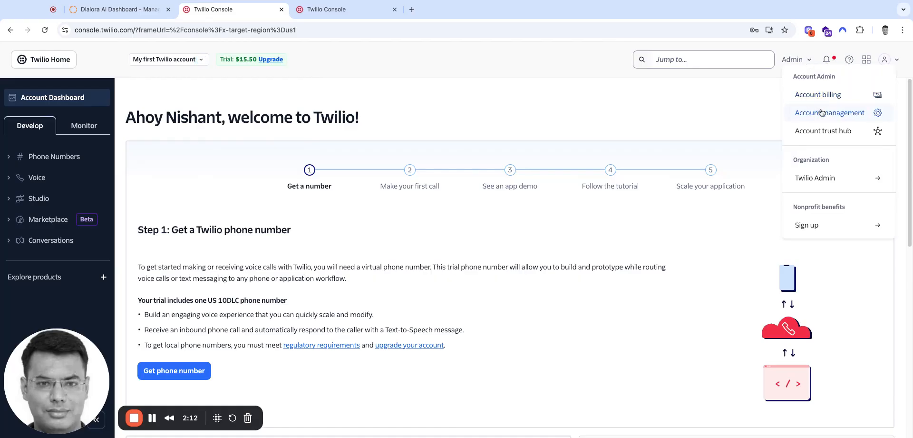
click(816, 178)
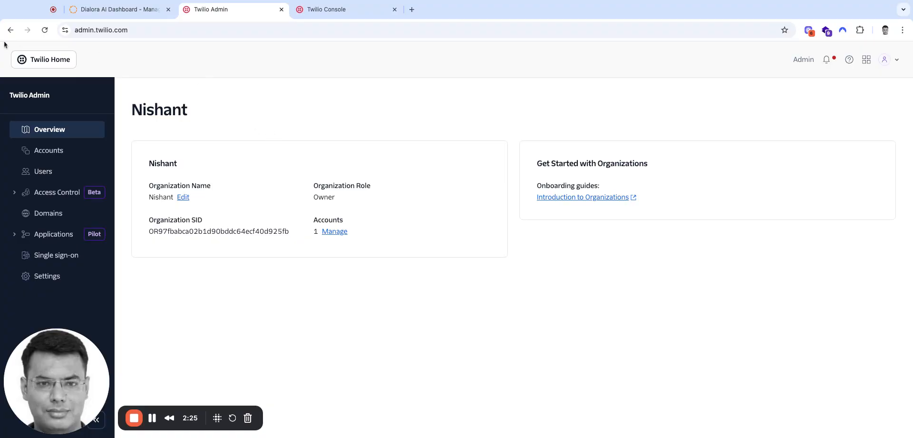
- Return from Twilio Admin to the Owner-role account's dashboard and locate the Account SID and Auth Token under Account Info
click(36, 59)
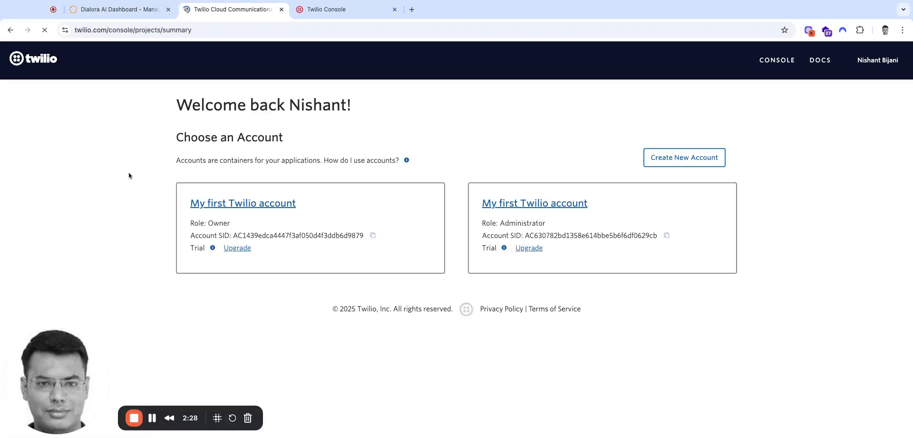
click(269, 208)
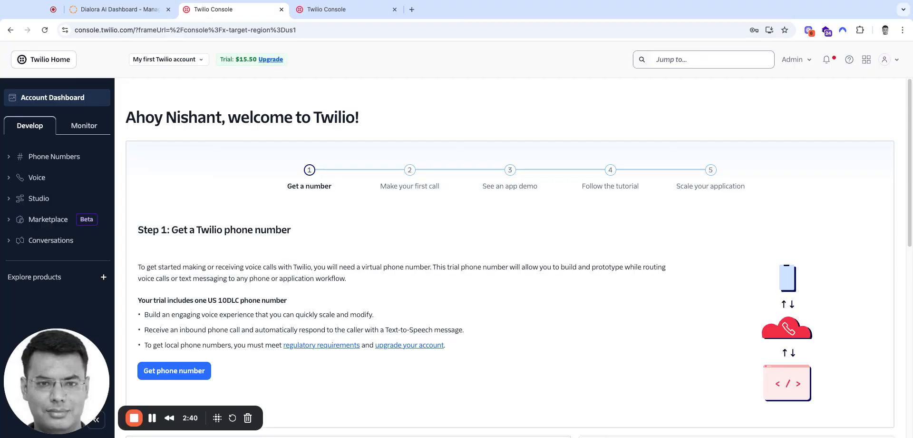
scroll(277, 202, down, 6)
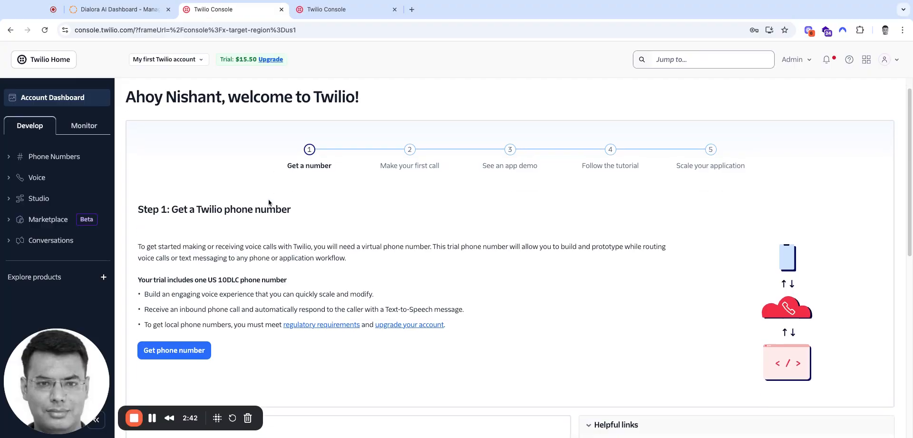
scroll(268, 202, down, 2)
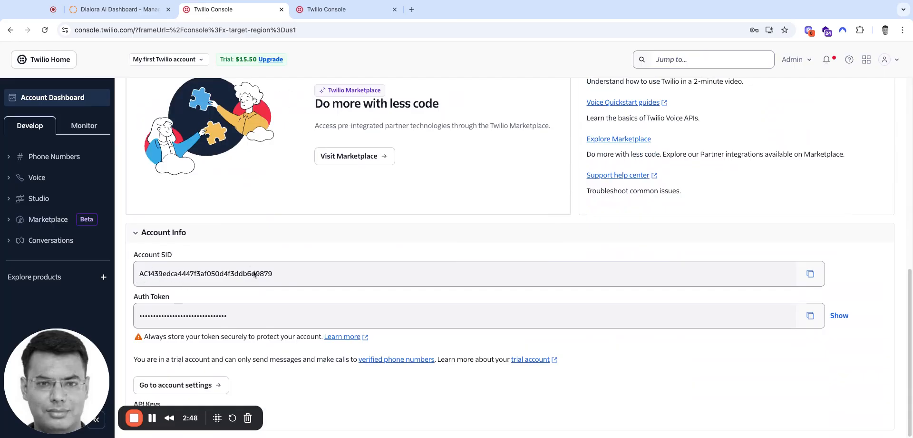
scroll(254, 275, up, 8)
scroll(309, 278, down, 8)
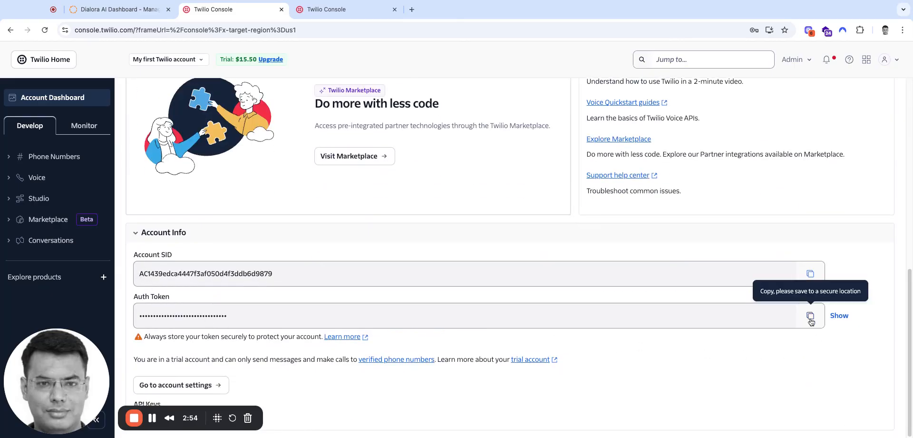
- Compare the fields required in Dialora's Twilio credentials form with the Account Info section of the Twilio console
click(117, 9)
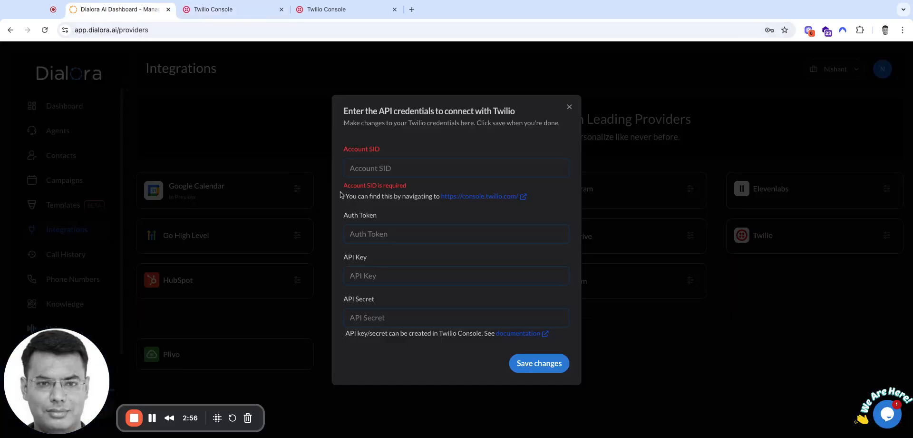
click(374, 169)
click(213, 9)
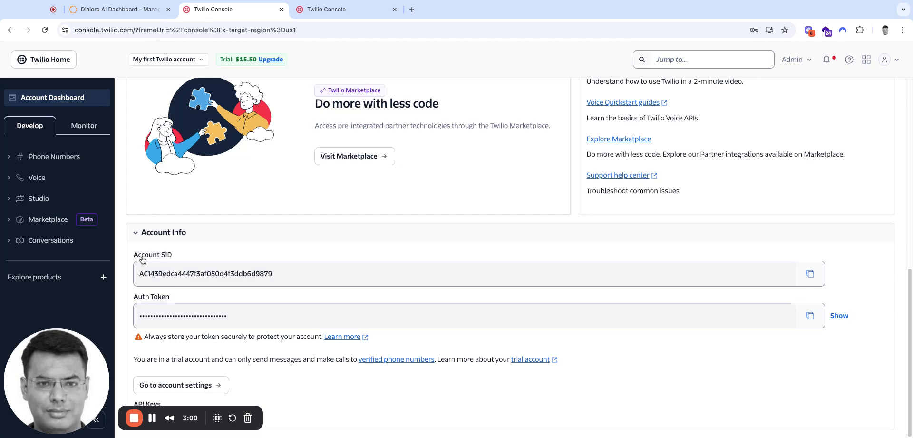
click(105, 10)
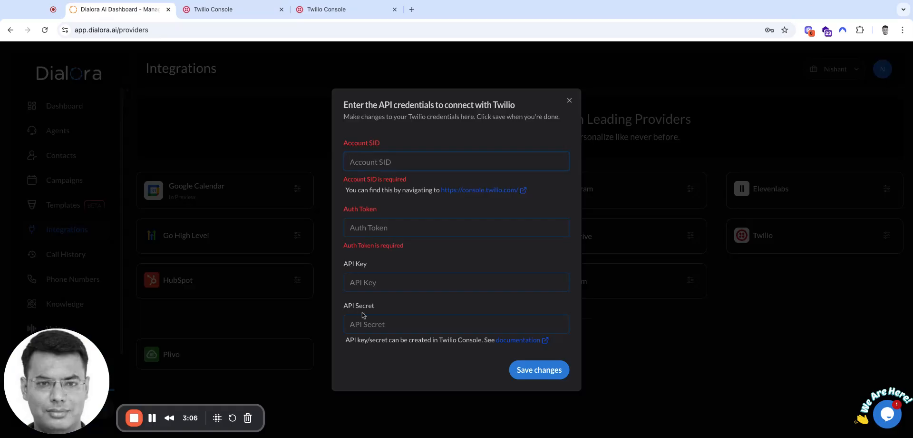
click(224, 18)
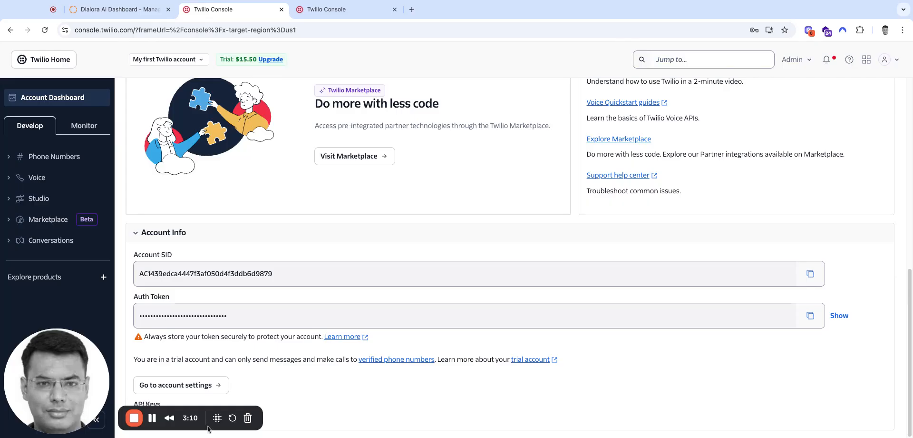
drag(208, 427, 705, 427)
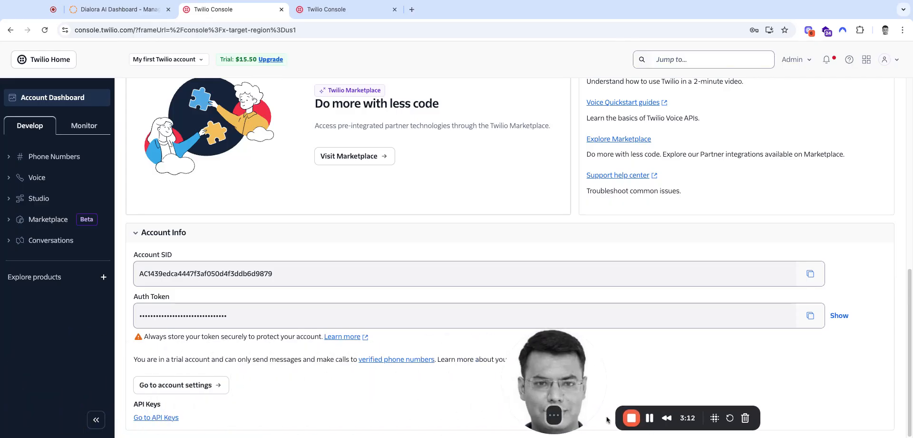
click(533, 359)
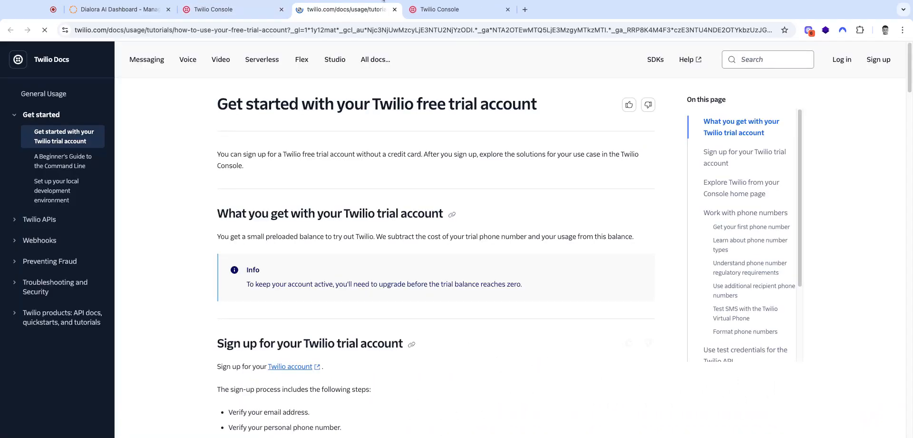
click(395, 10)
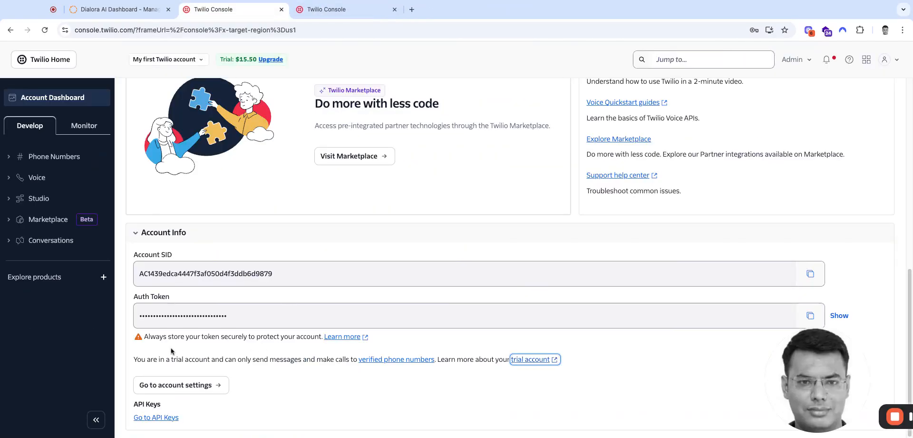
- Go from the Twilio account's Account Info section to its API keys and open the form for creating a new key
drag(134, 359, 178, 421)
click(134, 358)
click(158, 418)
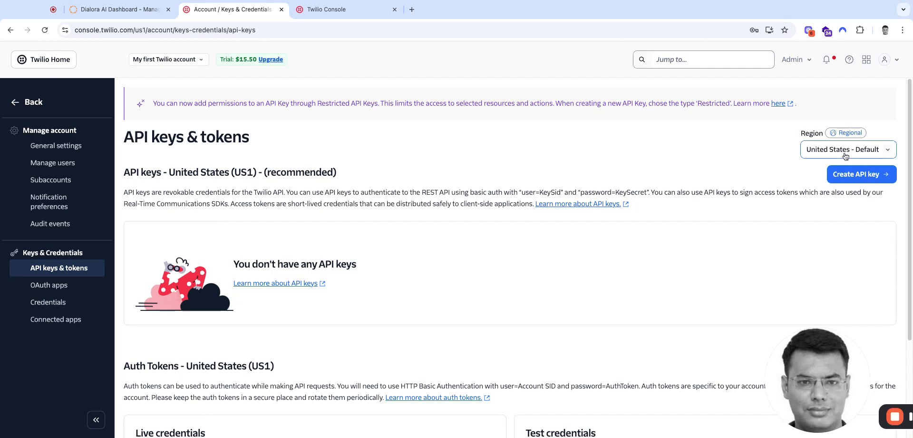
click(854, 176)
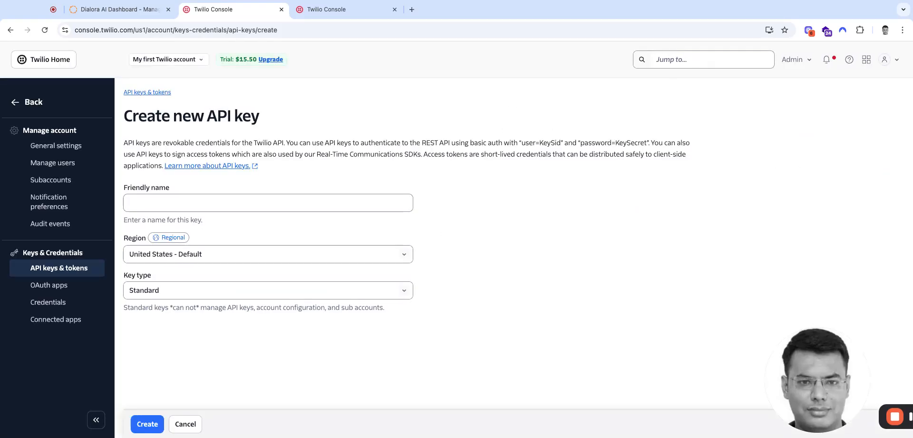
- Create a Standard API key with the friendly name "Dialora Alex" in the United States - Default region
click(195, 205)
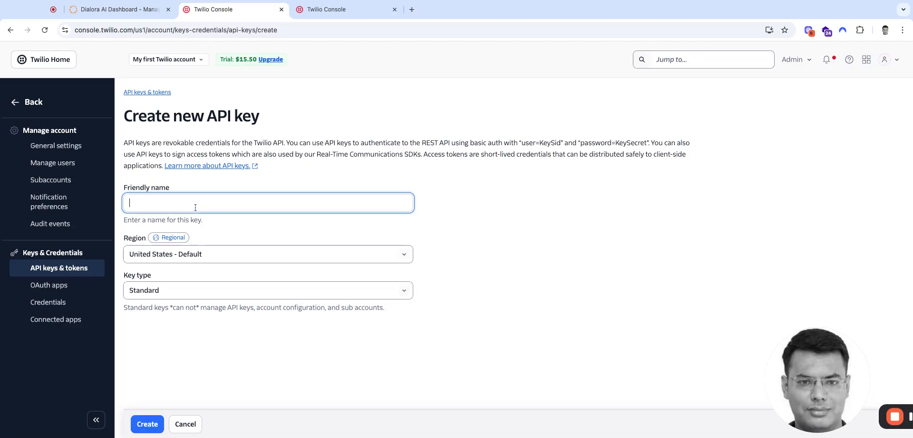
text(Dialora)
text(Alex)
key(super+a)
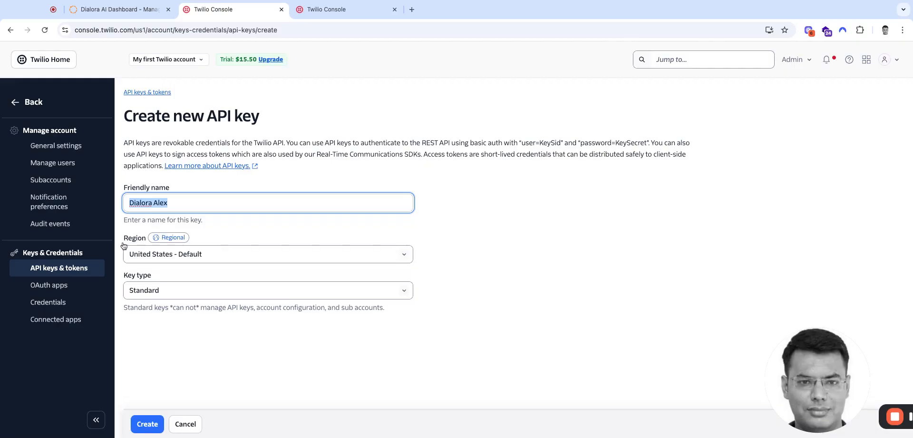
click(162, 293)
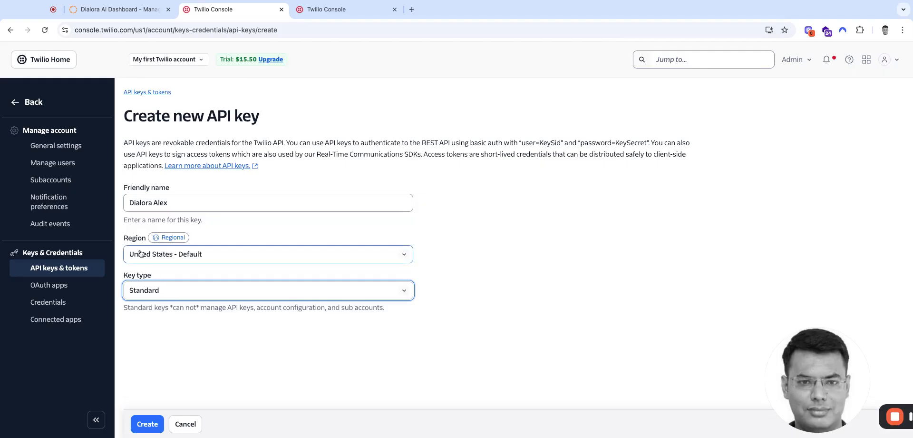
click(146, 424)
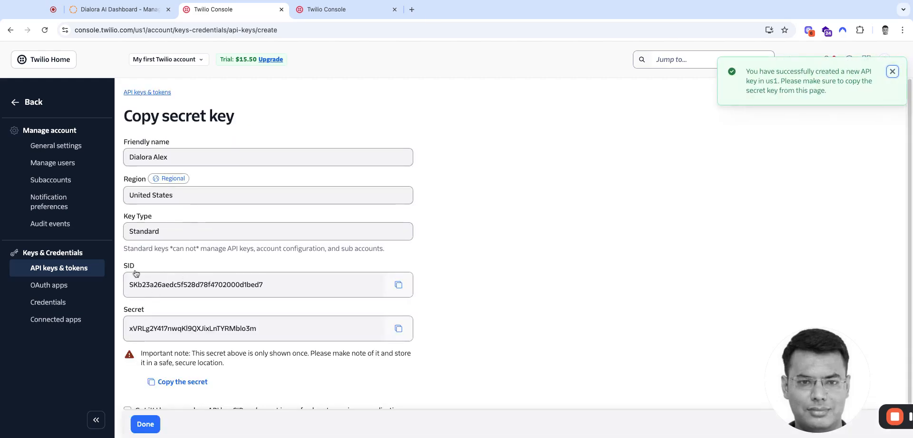
- Copy the new API key's SID from Twilio and paste it as the API Key in Dialora's Twilio credentials form
click(114, 11)
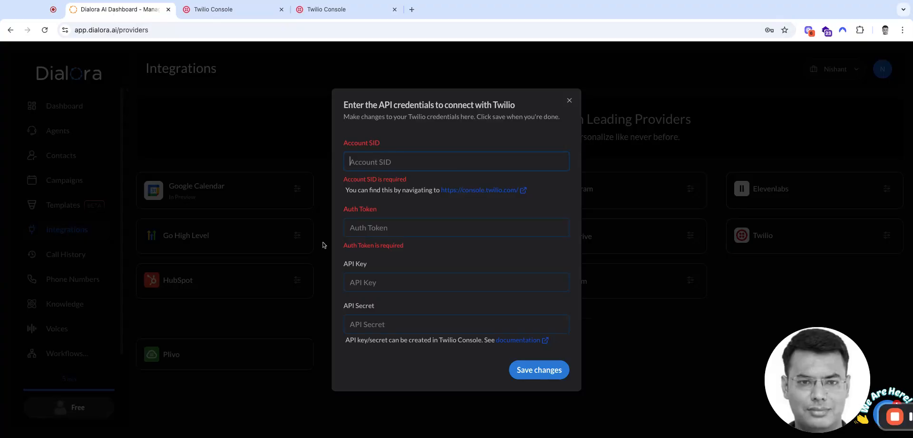
drag(372, 265, 343, 265)
click(365, 268)
click(221, 10)
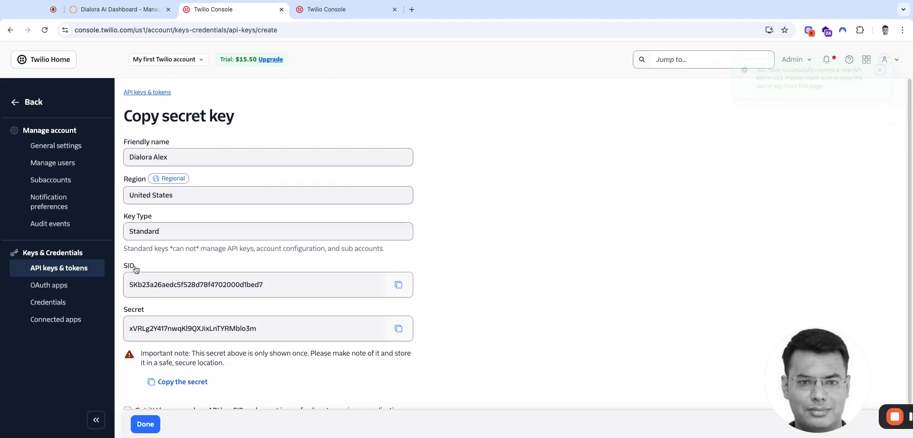
click(398, 284)
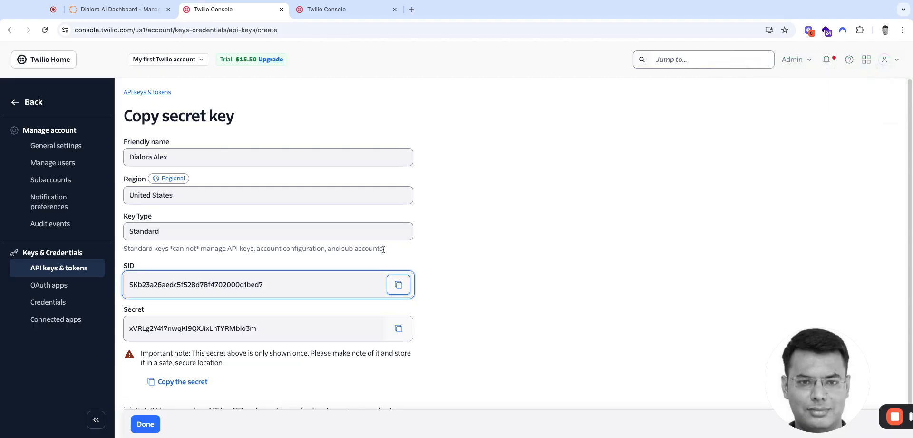
click(143, 10)
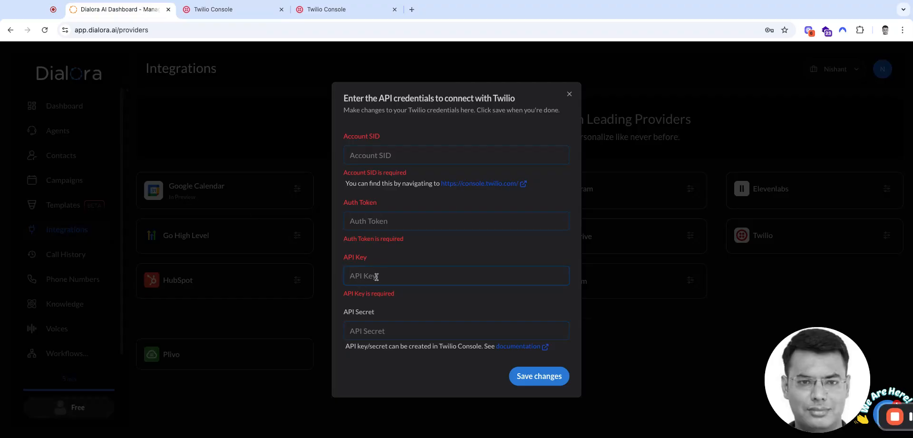
key(ctrl+v)
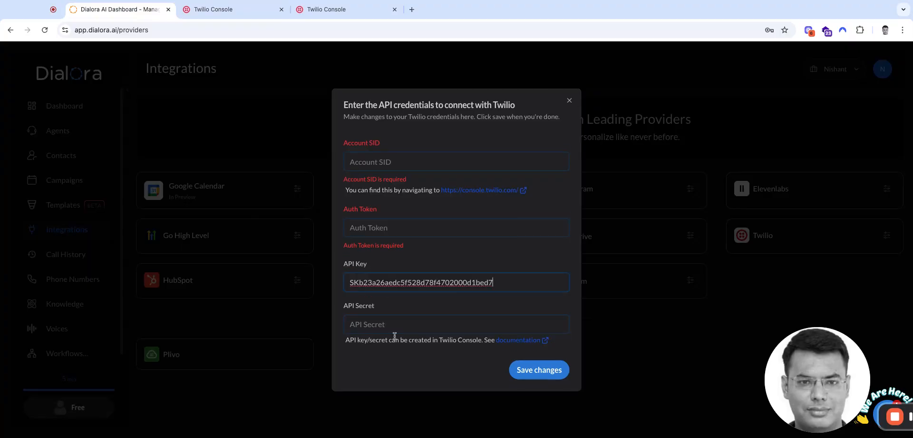
- Copy the new key's secret from Twilio and paste it as the API Secret in Dialora's Twilio credentials form
click(216, 11)
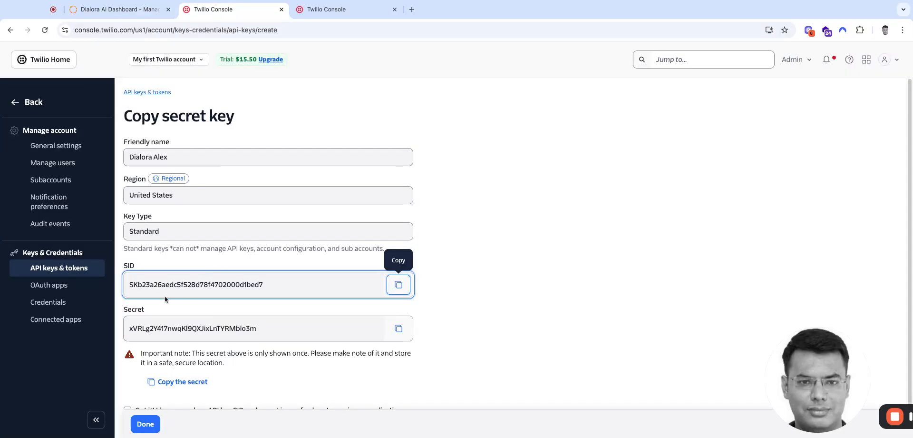
click(399, 328)
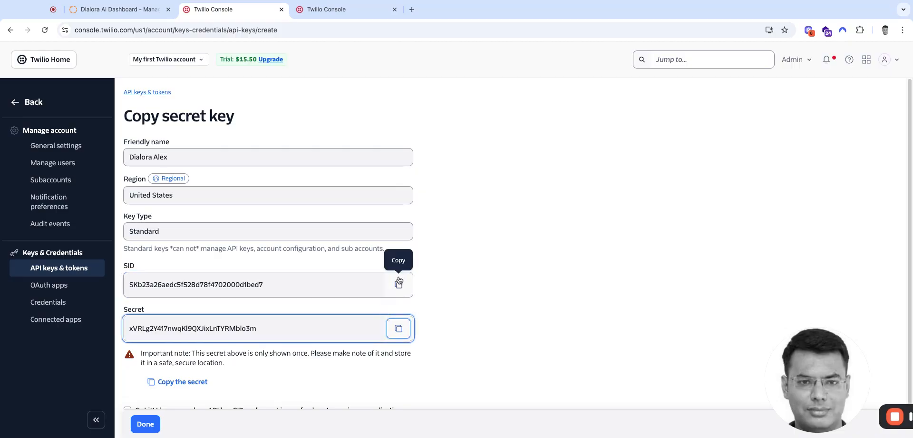
click(119, 10)
click(387, 325)
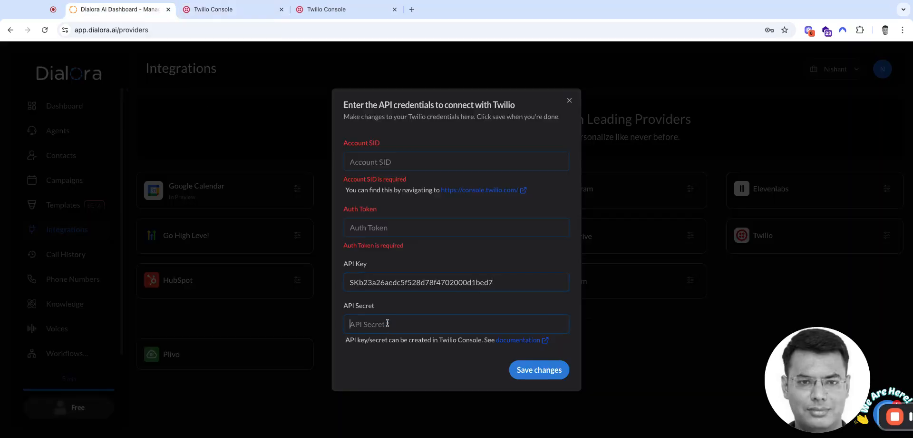
key(ctrl+v)
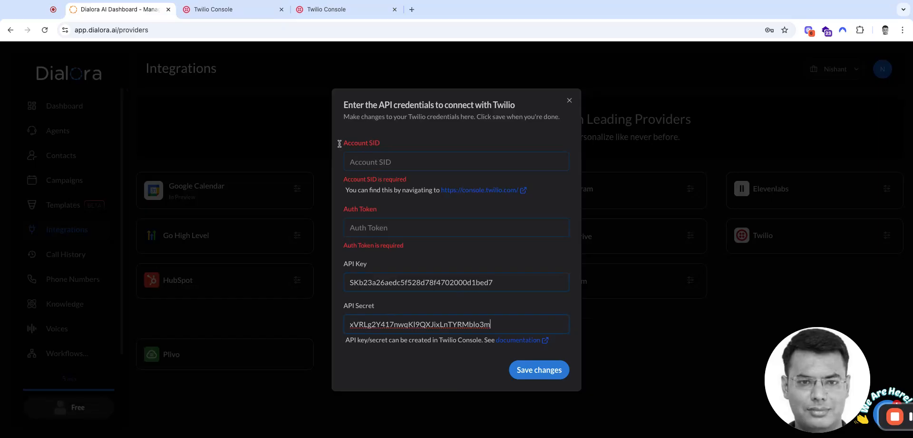
- Acknowledge in Twilio that the API key SID and secret have been saved and finish the key creation
click(229, 11)
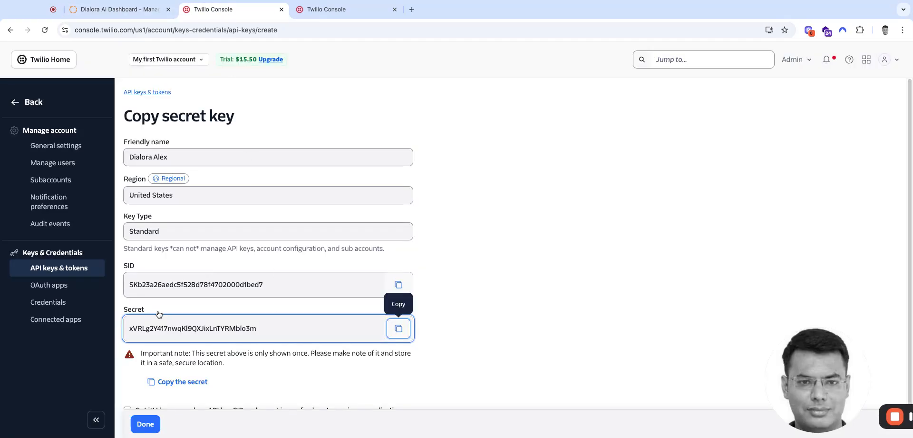
scroll(138, 361, down, 1)
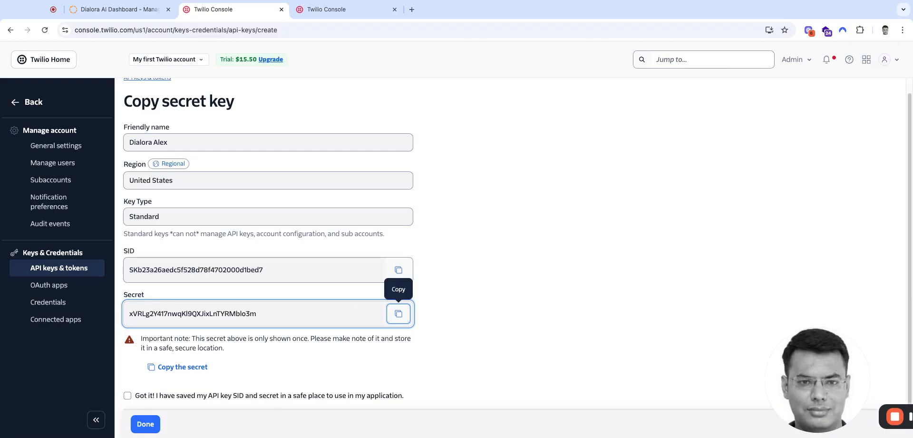
click(153, 423)
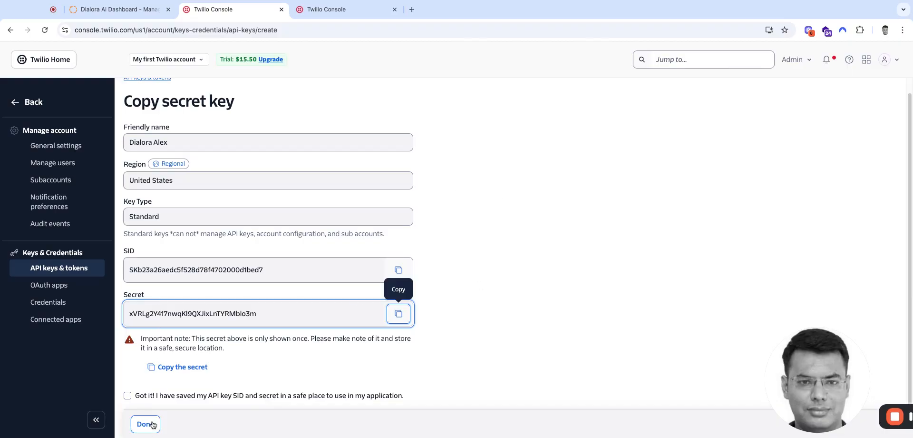
click(152, 424)
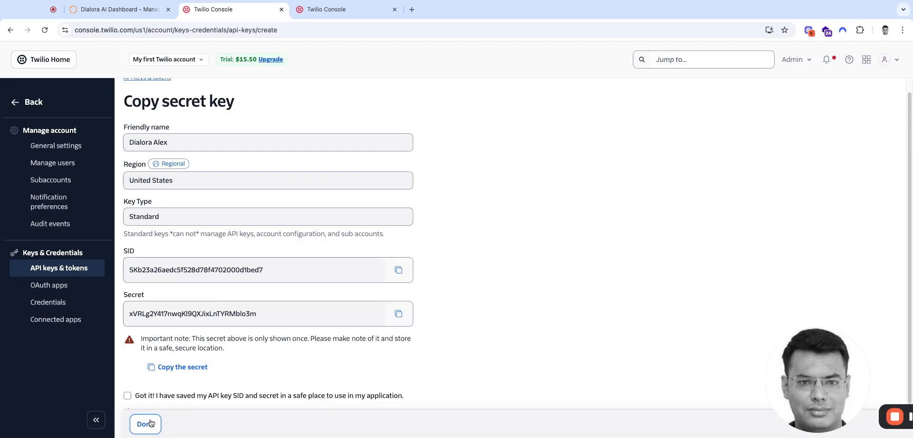
click(128, 395)
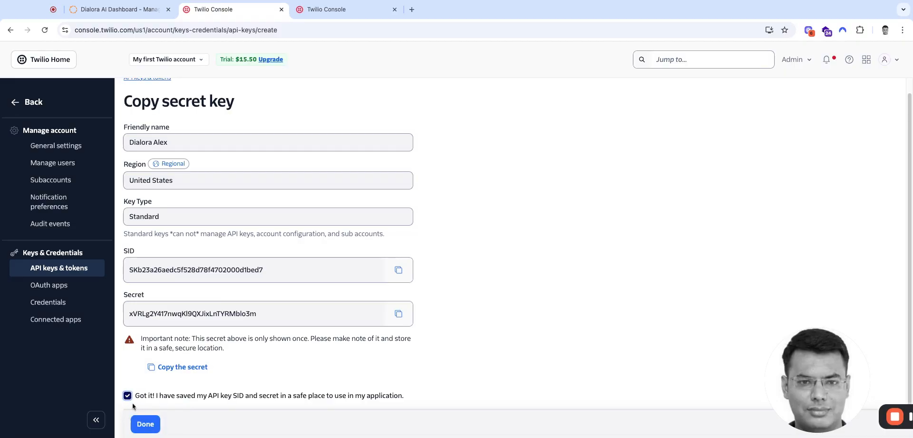
click(146, 423)
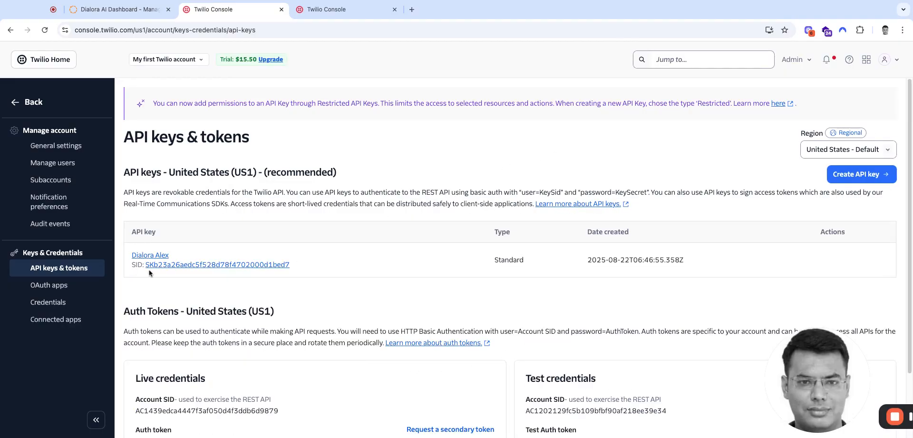
- Return to the Twilio account dashboard, copy the Account SID from Account Info and paste it into Dialora's Account SID field
scroll(373, 286, down, 3)
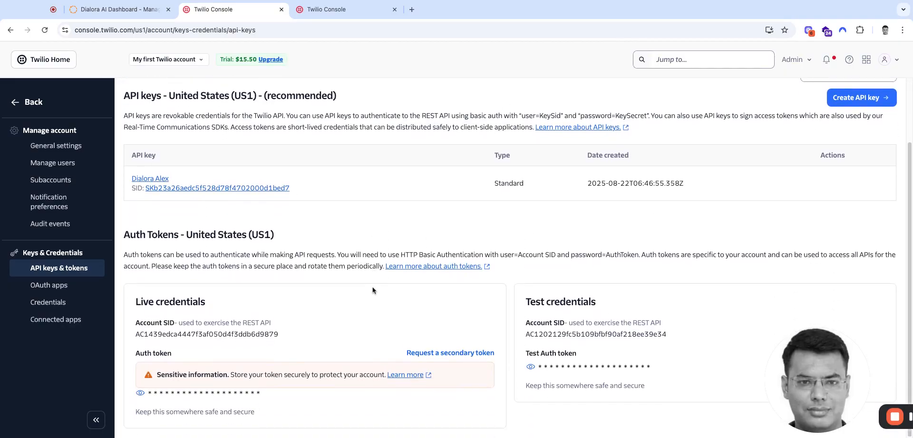
scroll(373, 288, up, 3)
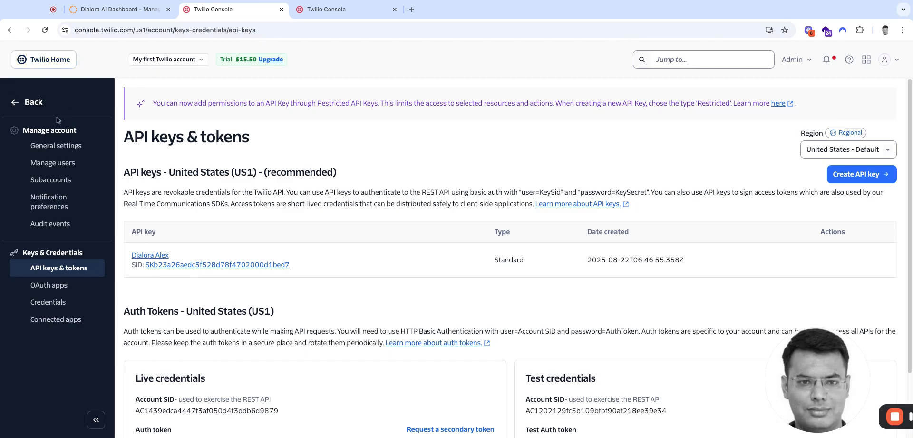
click(23, 105)
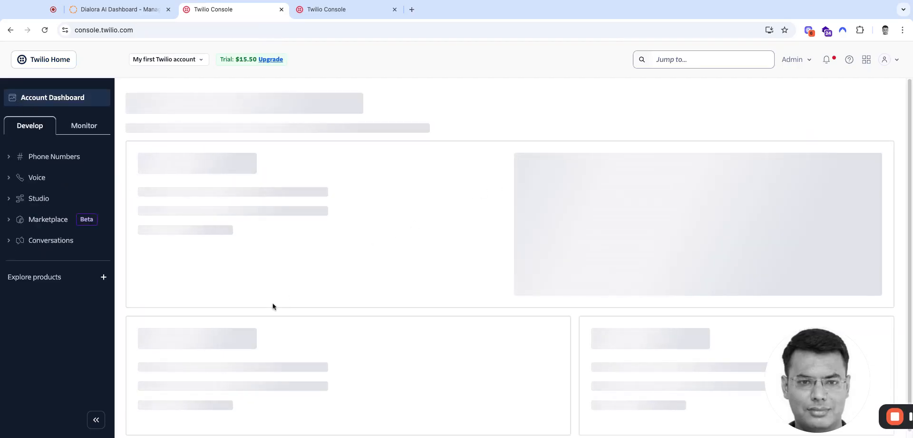
scroll(273, 304, down, 10)
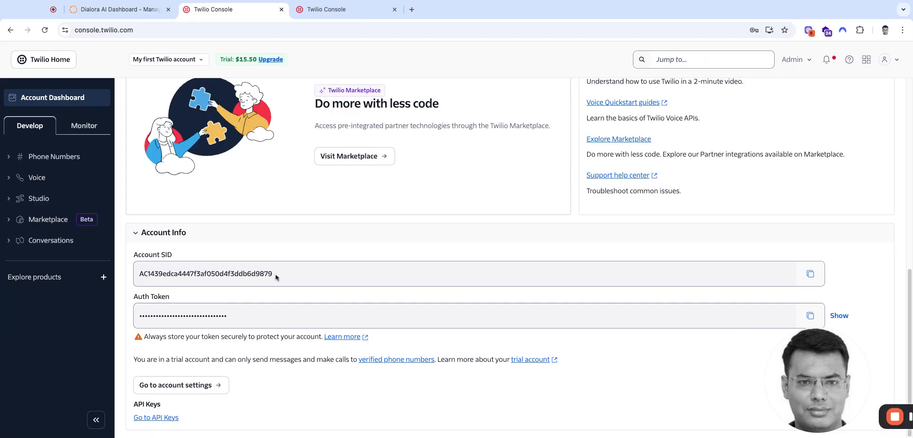
click(811, 273)
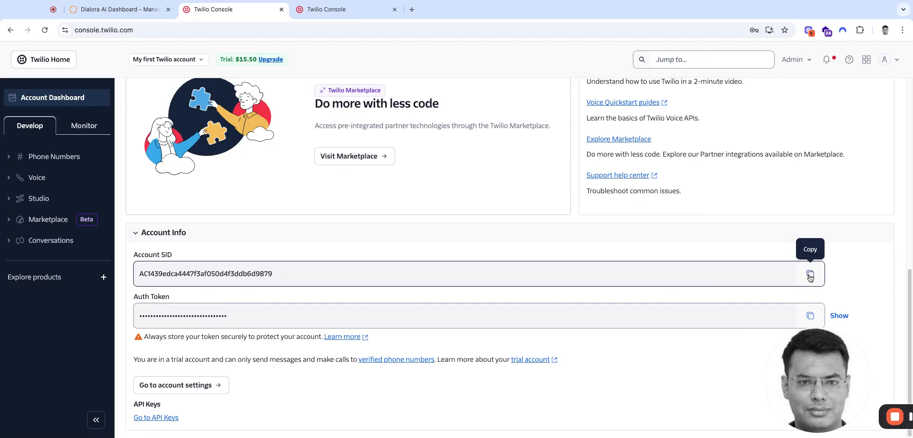
click(113, 9)
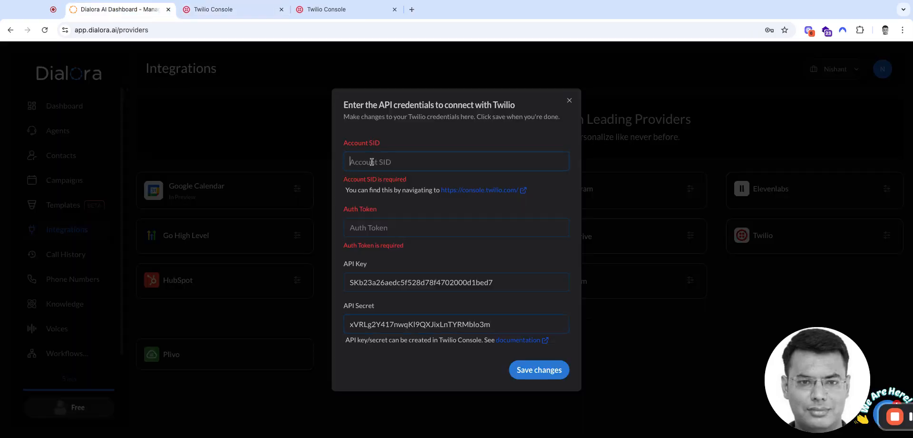
key(ctrl+v)
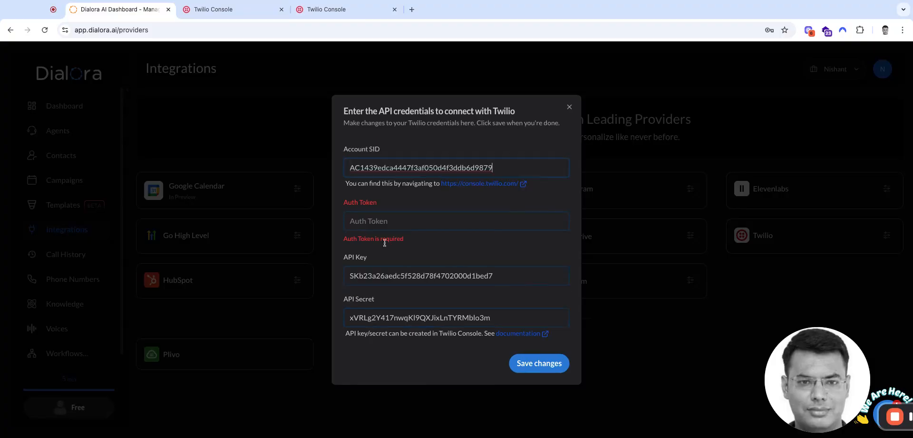
- Copy the Auth Token from Twilio into Dialora's Auth Token field and save the Twilio credentials
click(228, 10)
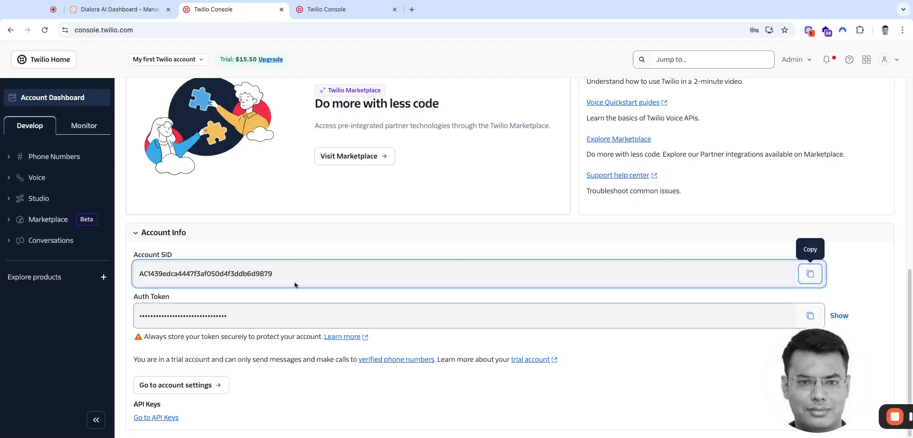
click(810, 315)
click(119, 10)
click(371, 222)
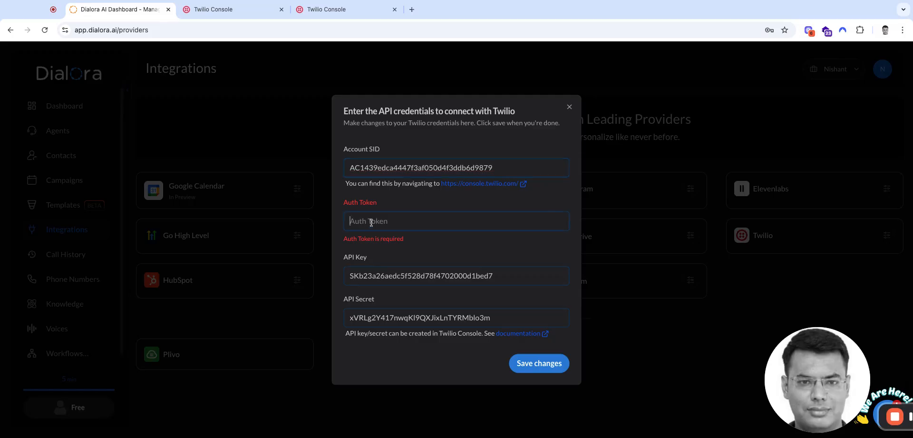
key(ctrl+v)
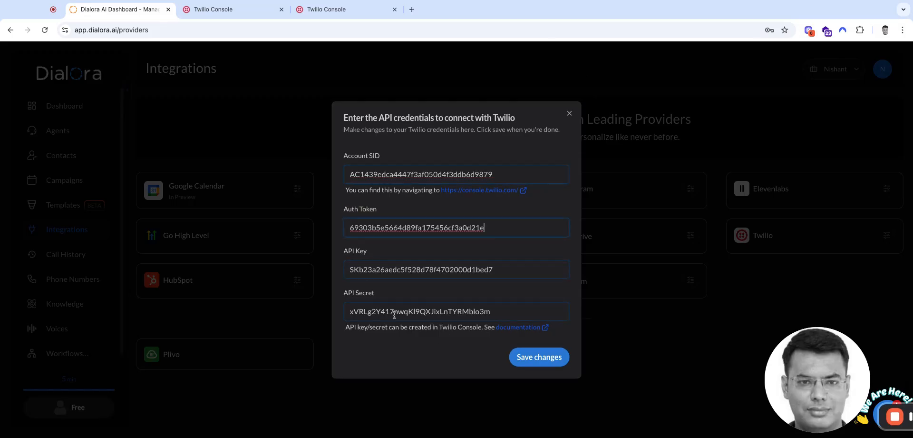
click(531, 363)
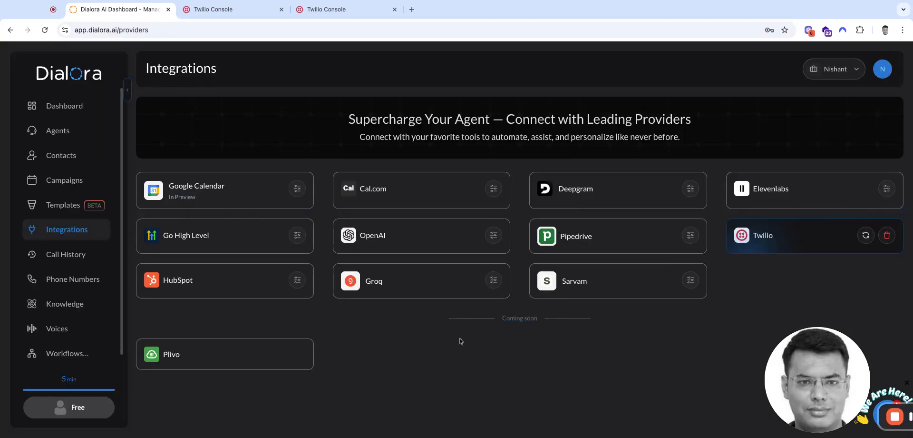
- Fetch new phone numbers from the connected Twilio account and check Dialora's linked phone numbers
click(866, 235)
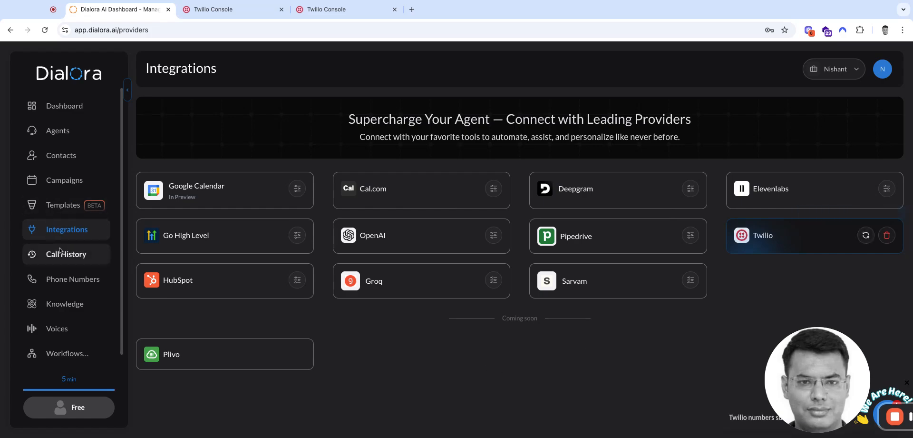
click(63, 285)
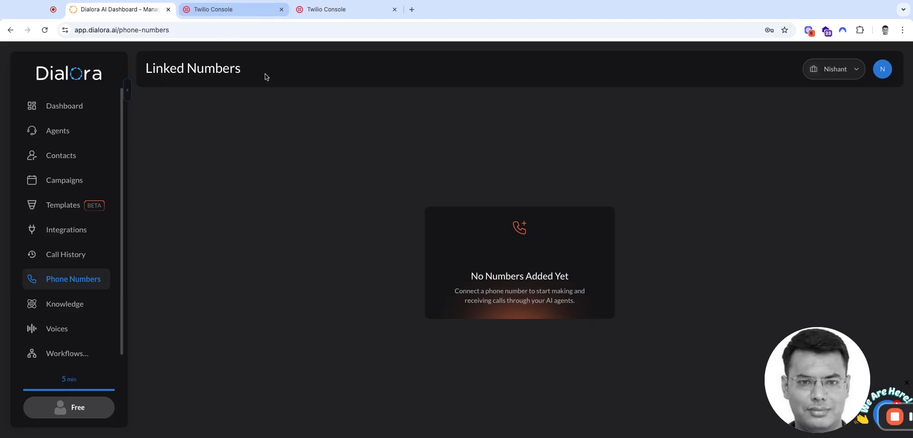
click(230, 14)
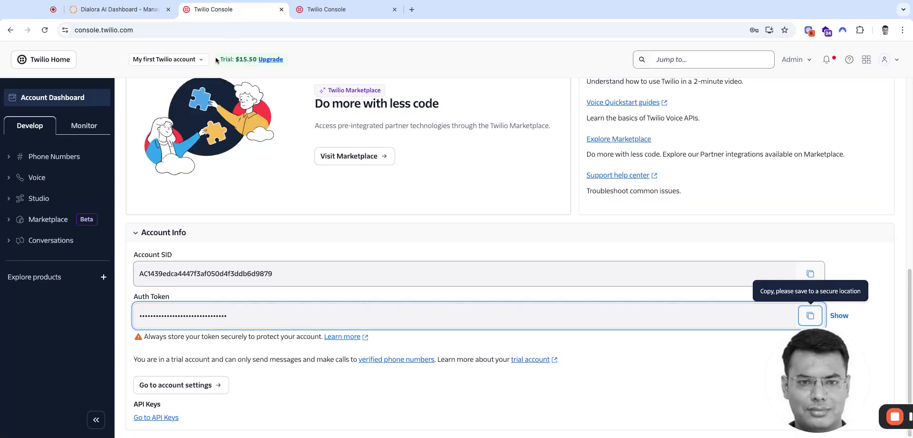
click(111, 13)
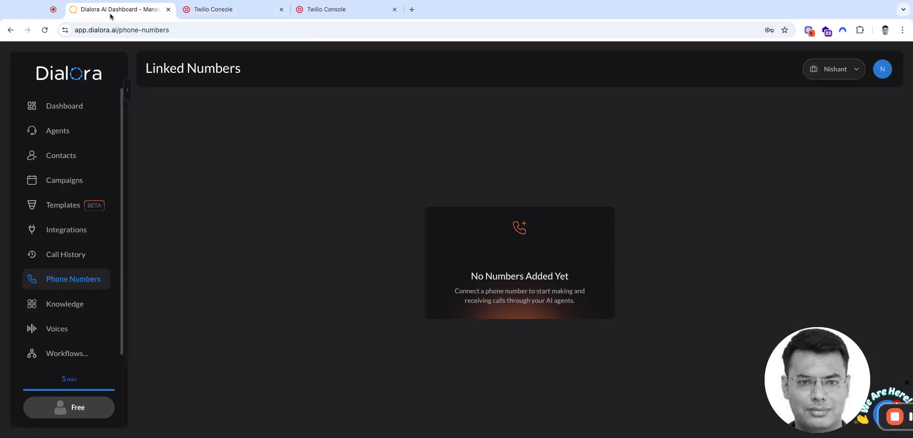